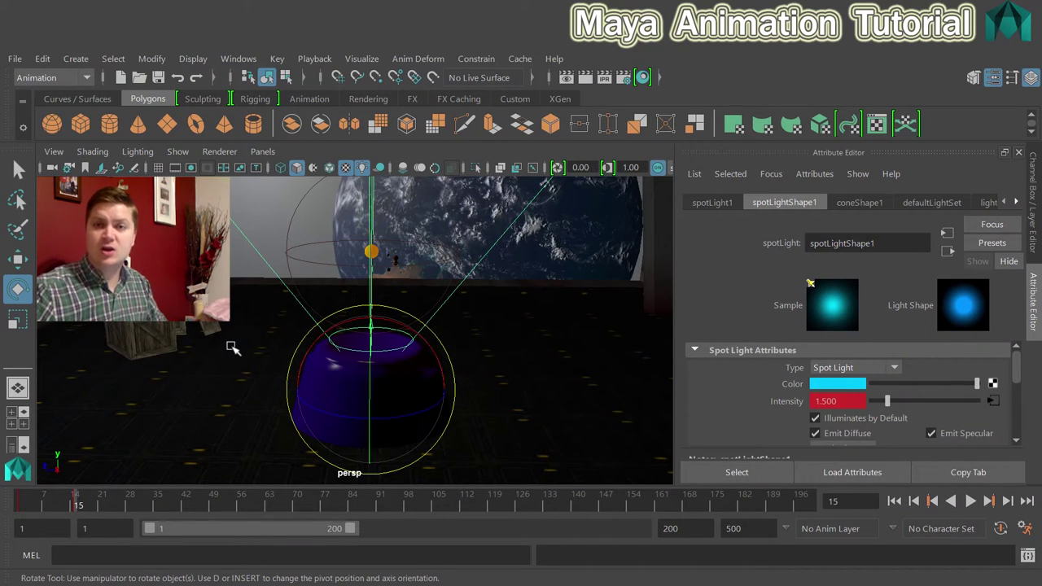
# Rotate the Projector mesh about Y by roughly -43° and orbit the view to inspect its panel
pyautogui.click(205, 412)
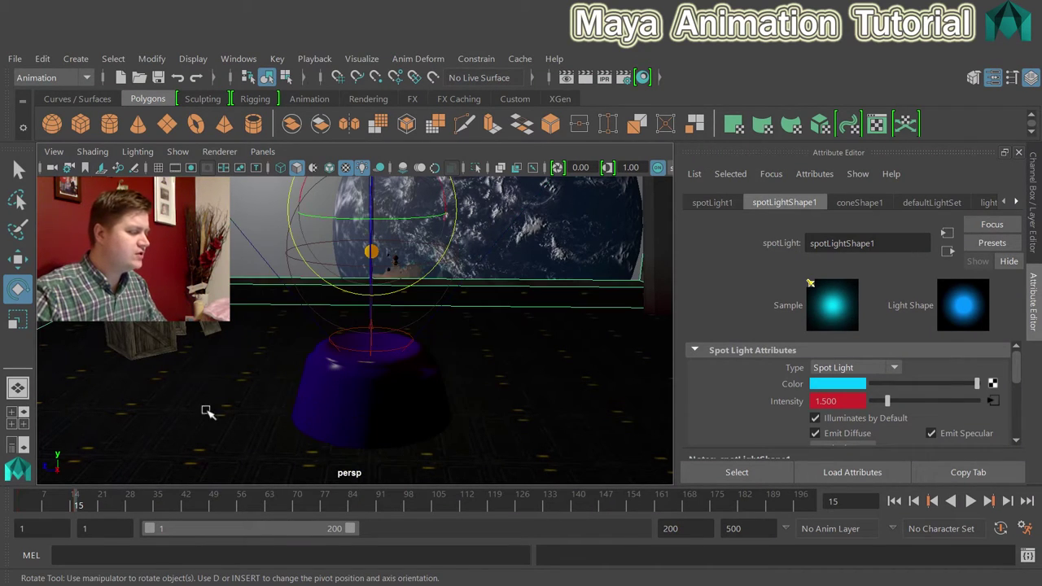
pyautogui.click(318, 392)
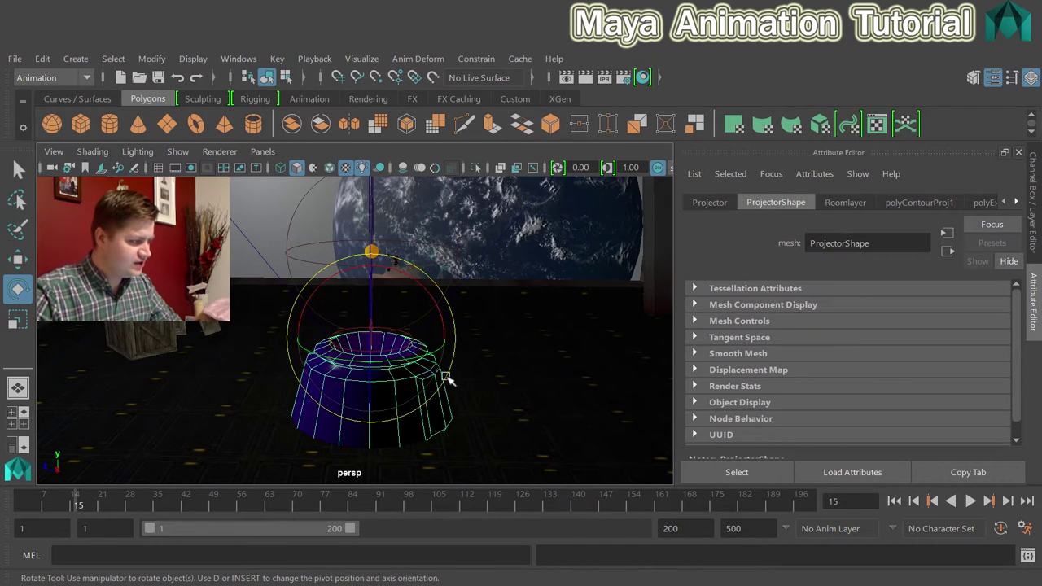
pyautogui.moveTo(414, 361); pyautogui.dragTo(367, 361)
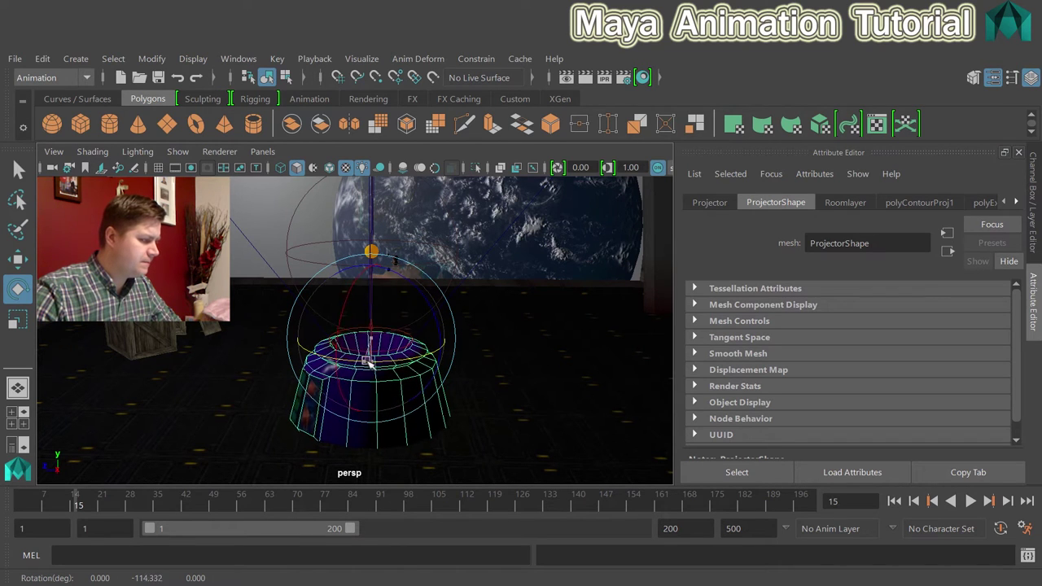
pyautogui.keyDown('alt'); pyautogui.moveTo(252, 407); pyautogui.dragTo(363, 377); pyautogui.keyUp('alt')
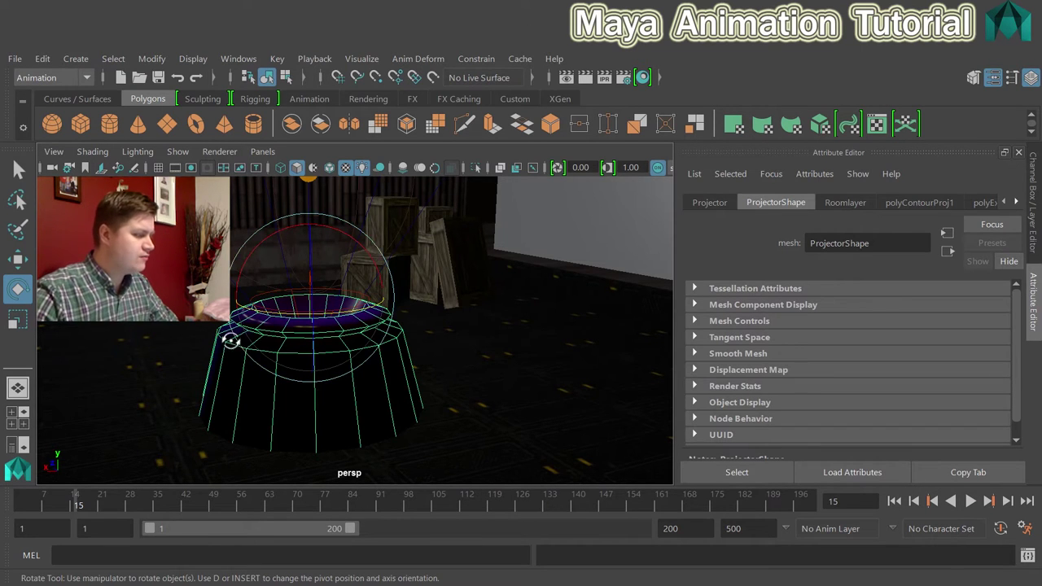
pyautogui.keyDown('alt'); pyautogui.moveTo(230, 337); pyautogui.dragTo(357, 352); pyautogui.keyUp('alt')
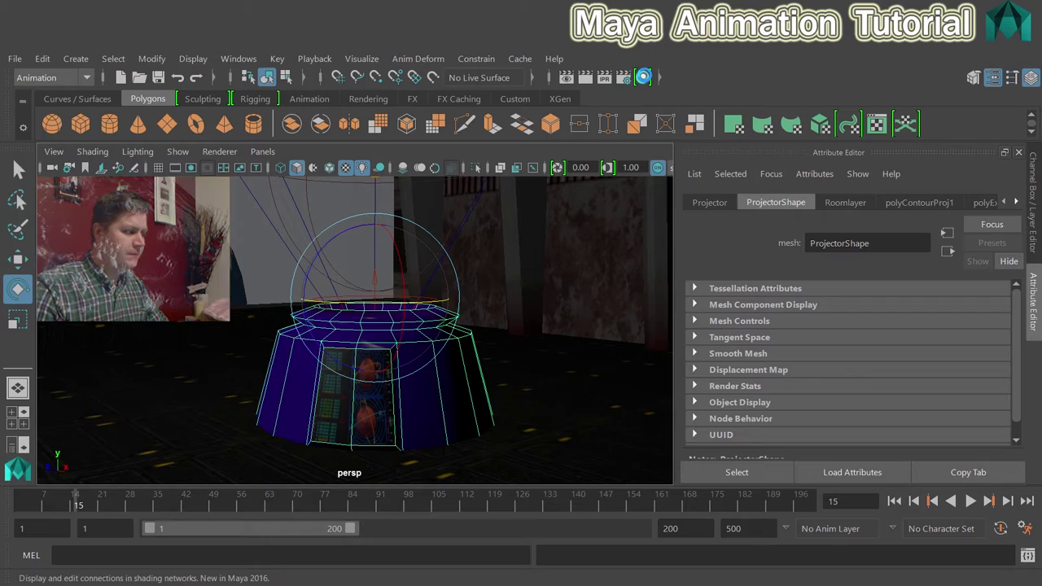
# Open the Hypershade, switch the viewport to textured display (6), and clear the node graph
pyautogui.click(643, 77)
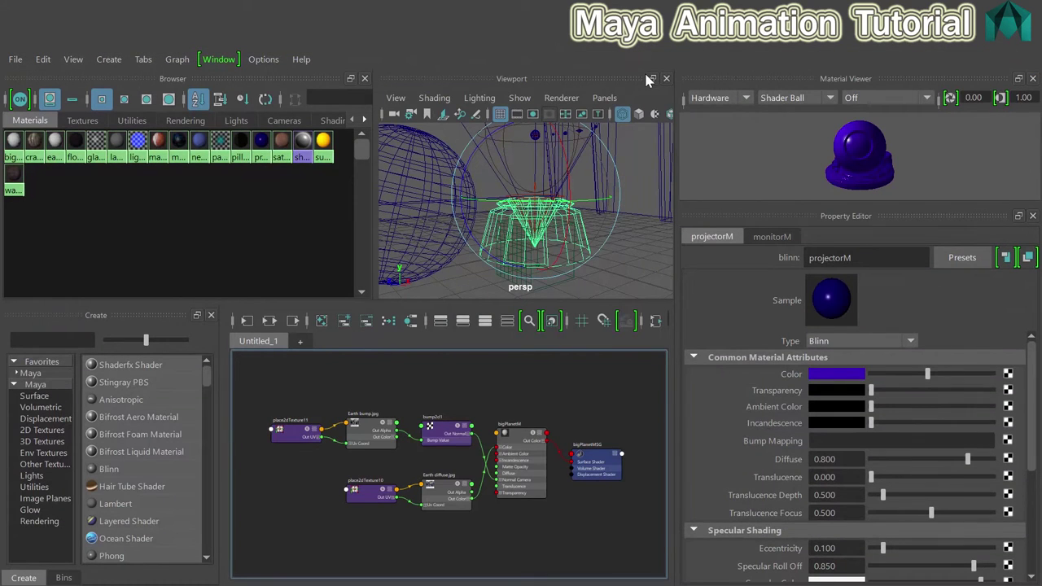
pyautogui.press('6')
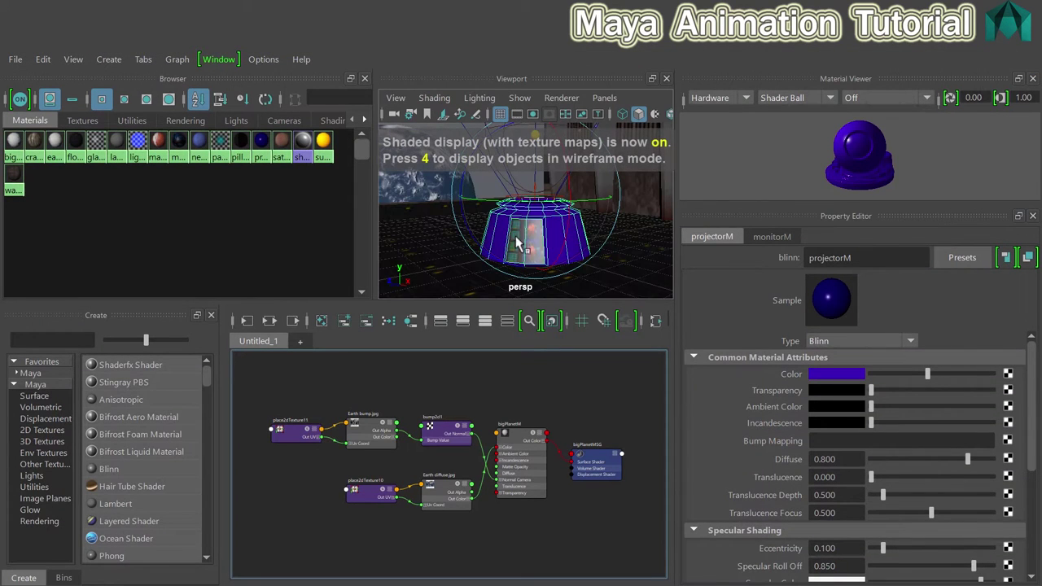
pyautogui.scroll(6, 509, 240)
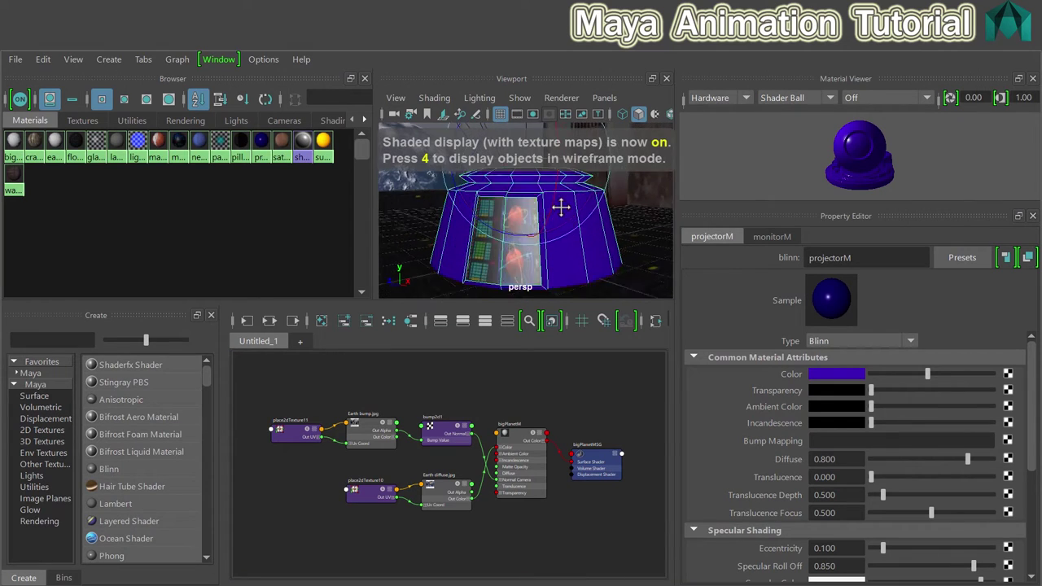
pyautogui.scroll(-5, 547, 222)
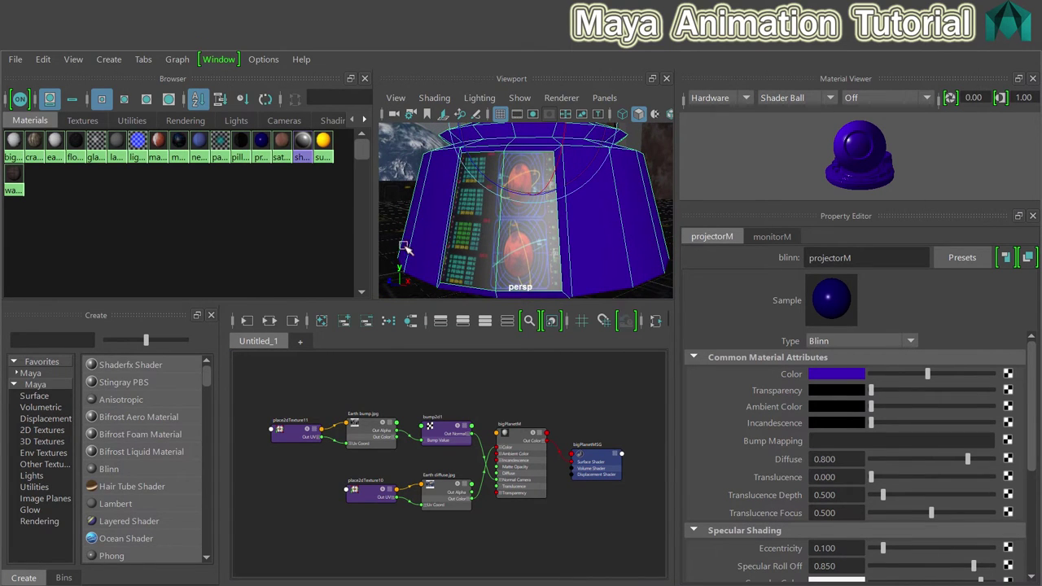
pyautogui.click(322, 320)
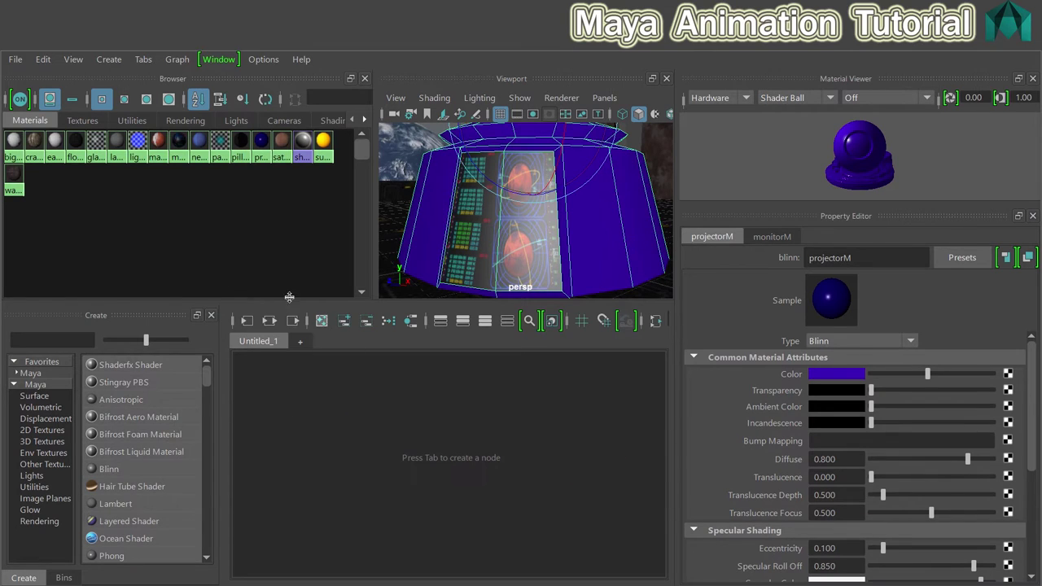
# Select the monitorM material and open file3, the texture mapped to its Color
pyautogui.click(179, 142)
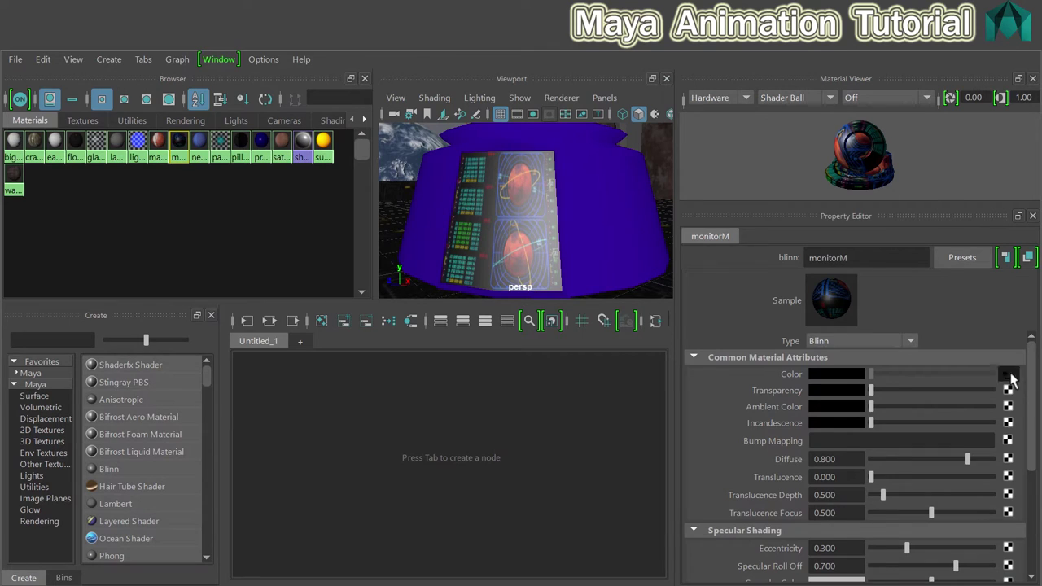
pyautogui.click(1008, 375)
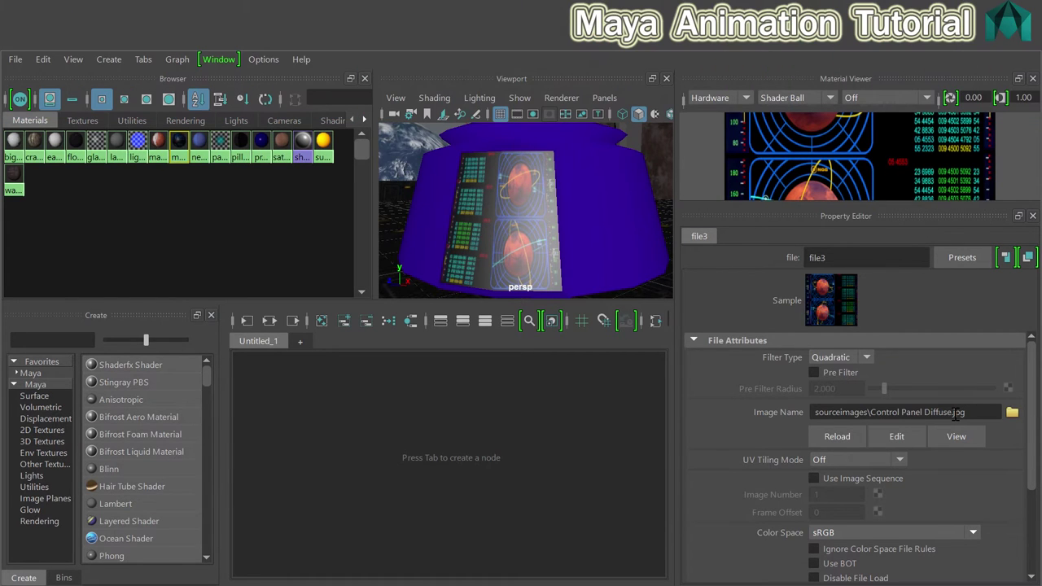
# Browse file3's image into the Animated Control Panel folder and widen the list to show the .tga frames
pyautogui.click(1012, 412)
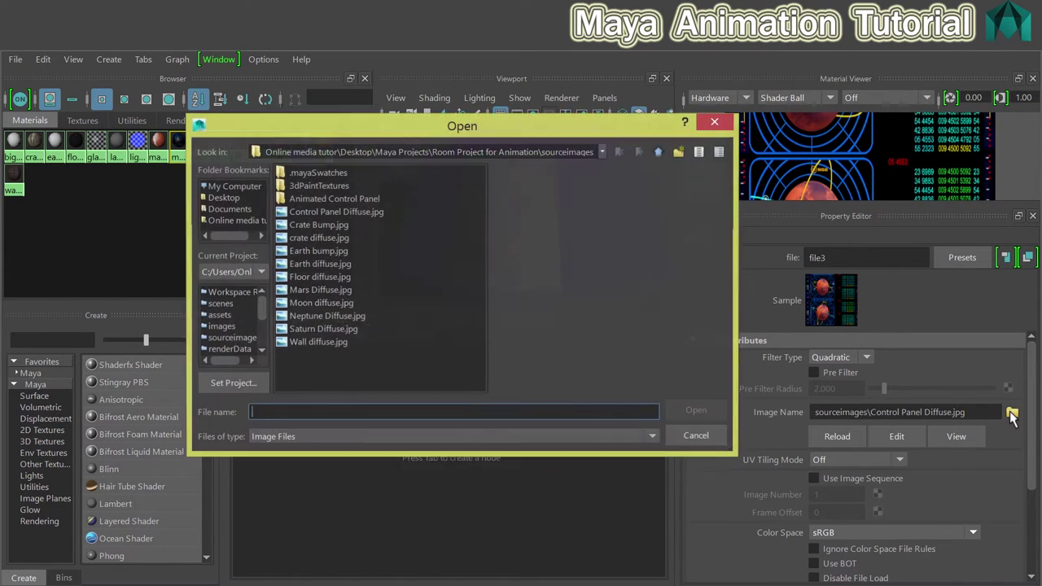
pyautogui.doubleClick(335, 200)
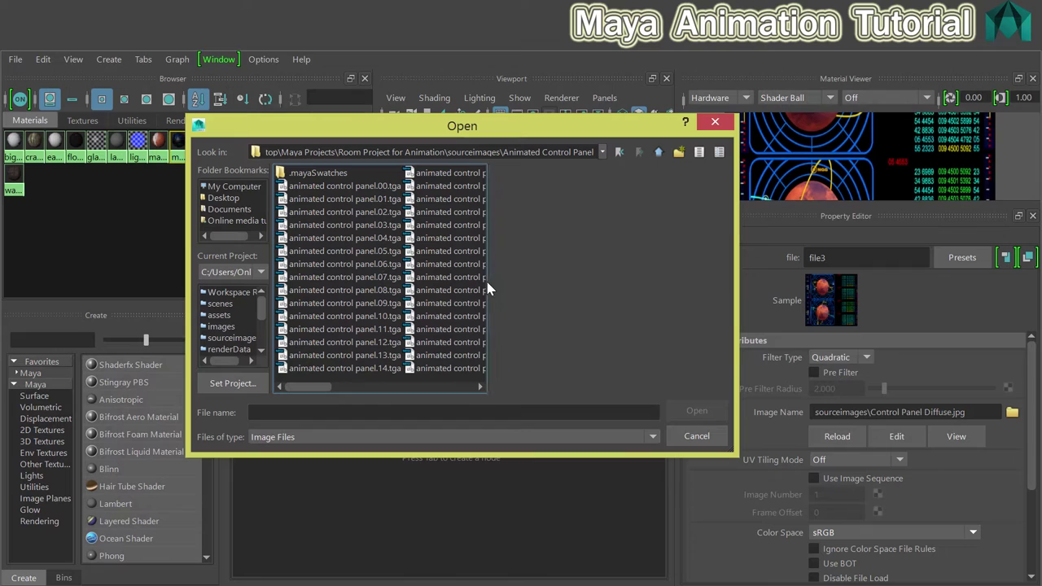
pyautogui.moveTo(488, 286); pyautogui.dragTo(632, 282)
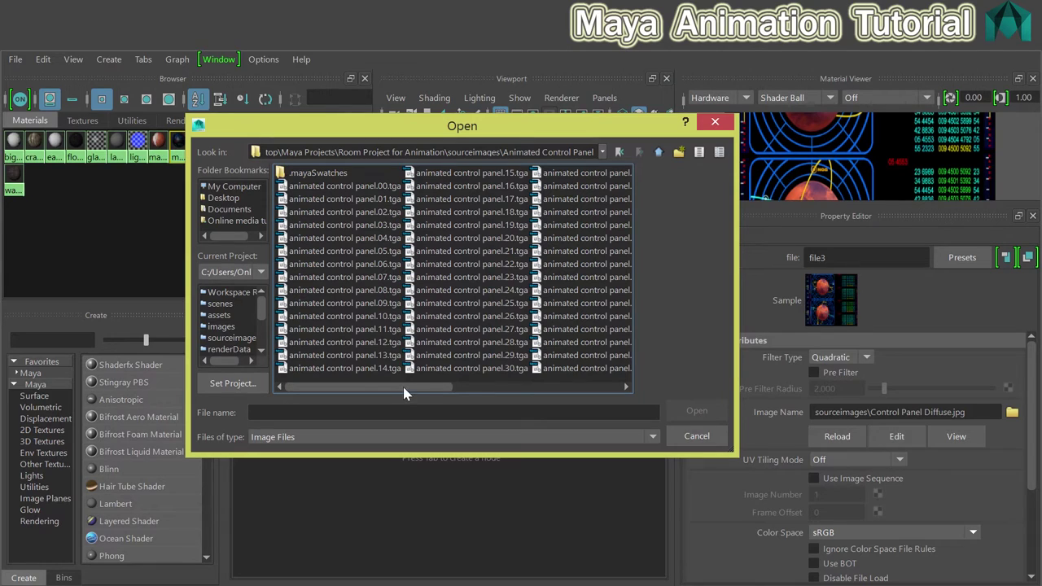
pyautogui.click(547, 387)
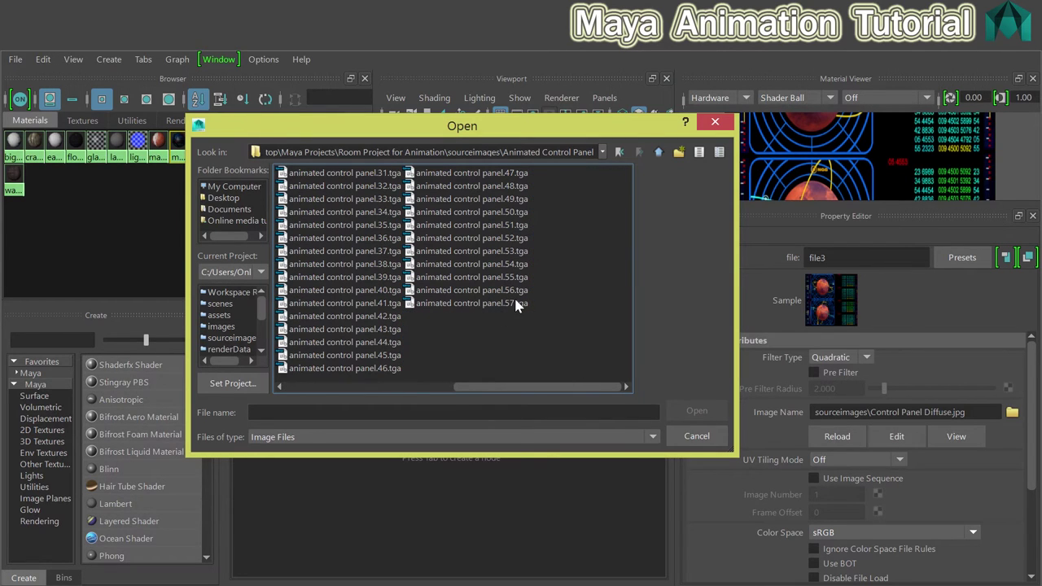
pyautogui.moveTo(499, 388); pyautogui.dragTo(329, 388)
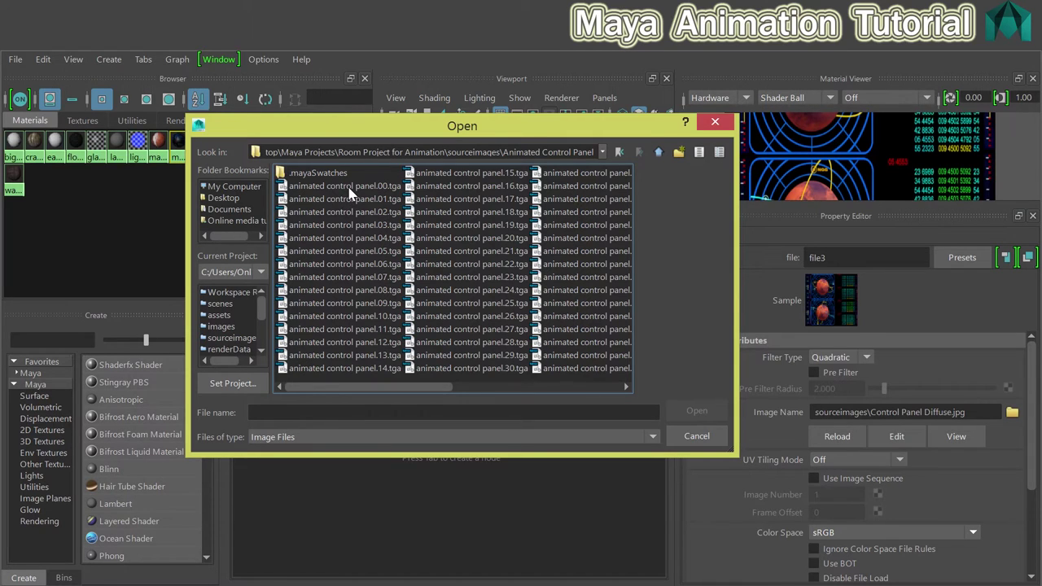
pyautogui.scroll(-2, 359, 326)
pyautogui.scroll(2, 364, 370)
# Load animated control panel.00.tga into file3 and turn on Use Image Sequence
pyautogui.doubleClick(366, 187)
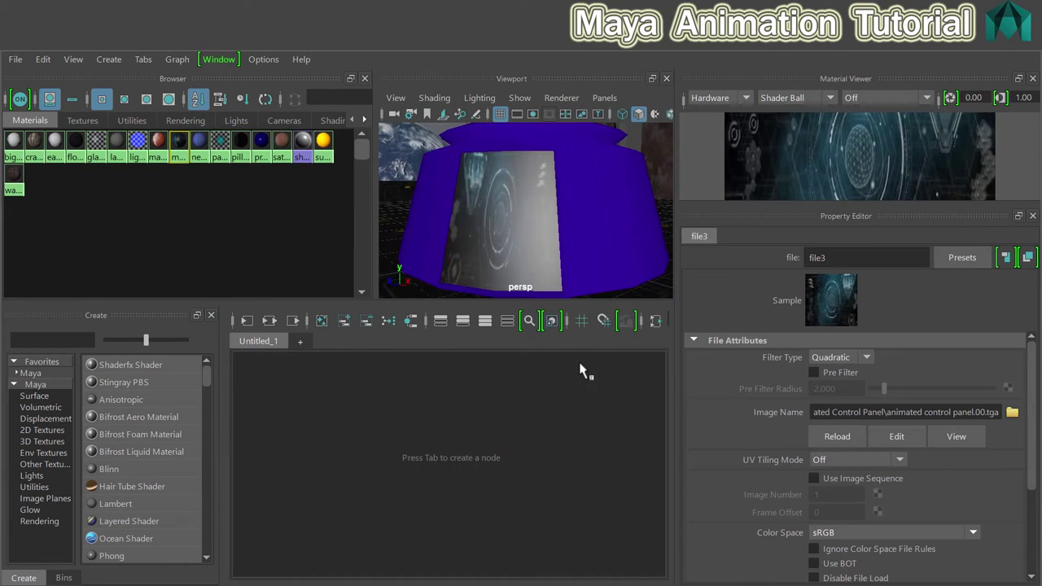
pyautogui.keyDown('alt'); pyautogui.moveTo(507, 220); pyautogui.dragTo(544, 203); pyautogui.keyUp('alt')
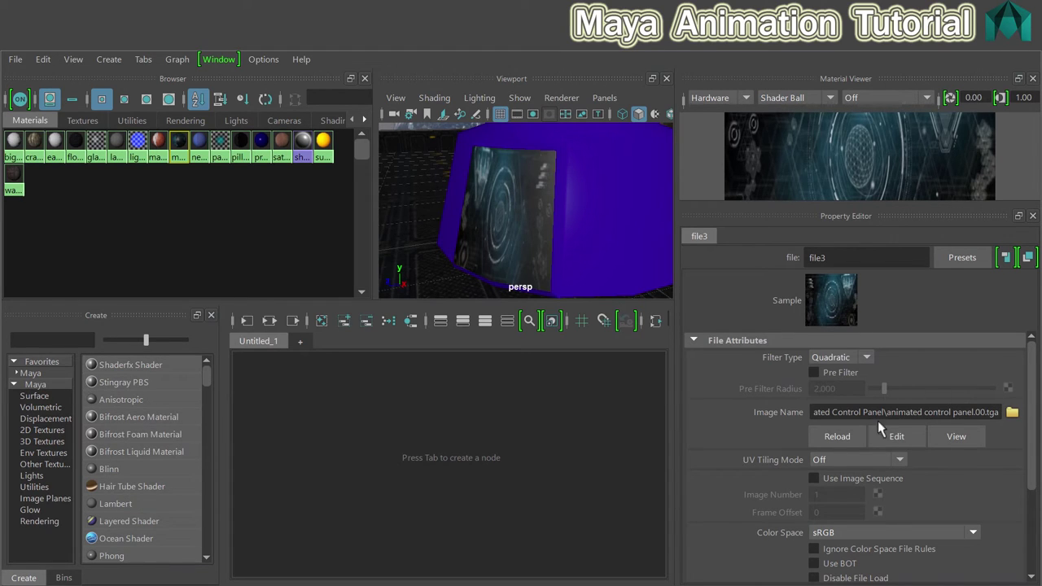
pyautogui.click(813, 479)
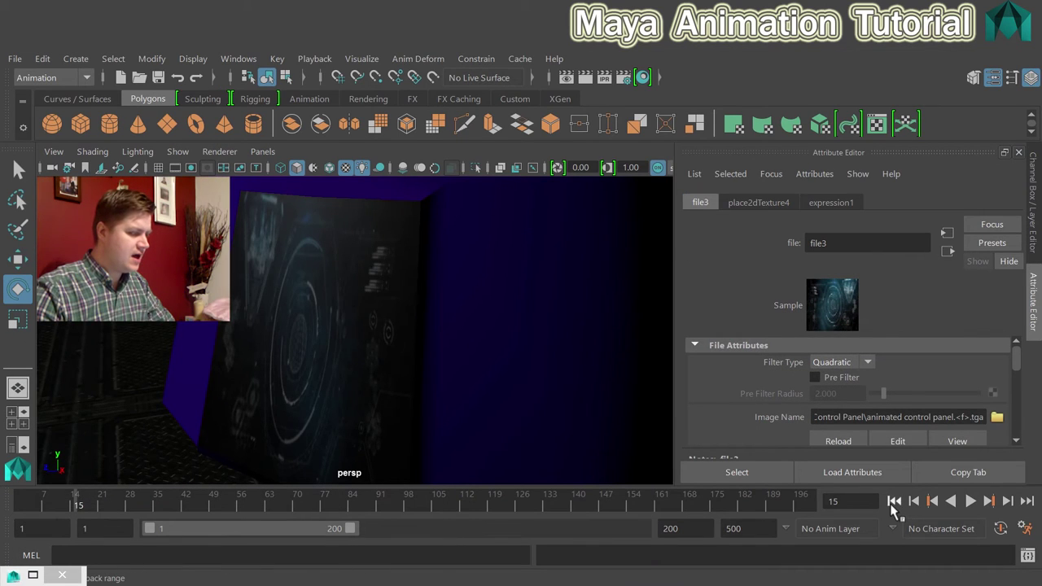
# Play the animation from frame 1 and stop at frame 46 to preview the monitor sequence
pyautogui.click(894, 502)
pyautogui.click(972, 503)
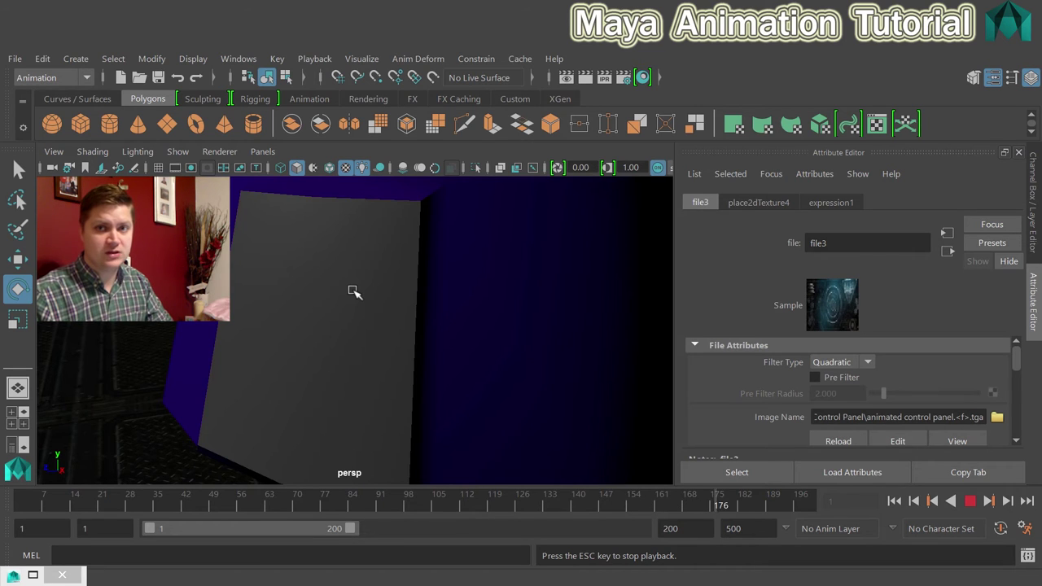
pyautogui.click(969, 501)
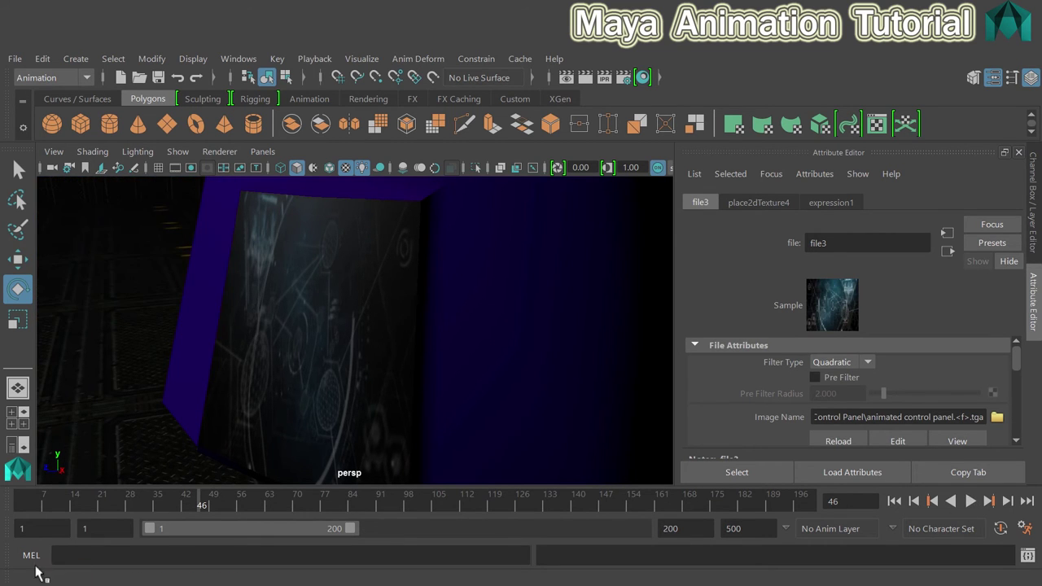
# Restore the Hypershade and choose Edit Expression on file3's Image Number field
pyautogui.click(33, 575)
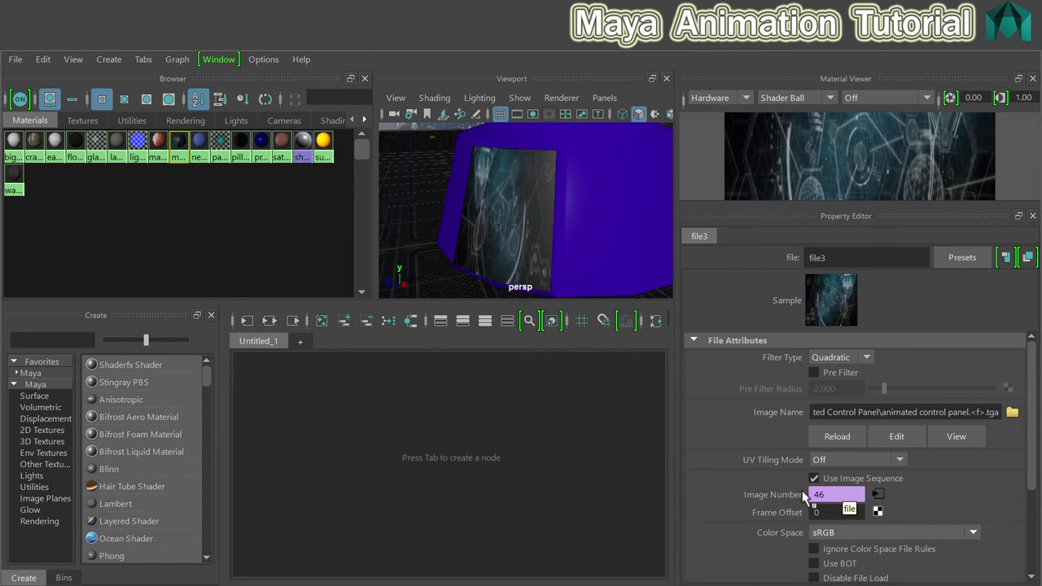
pyautogui.rightClick(852, 495)
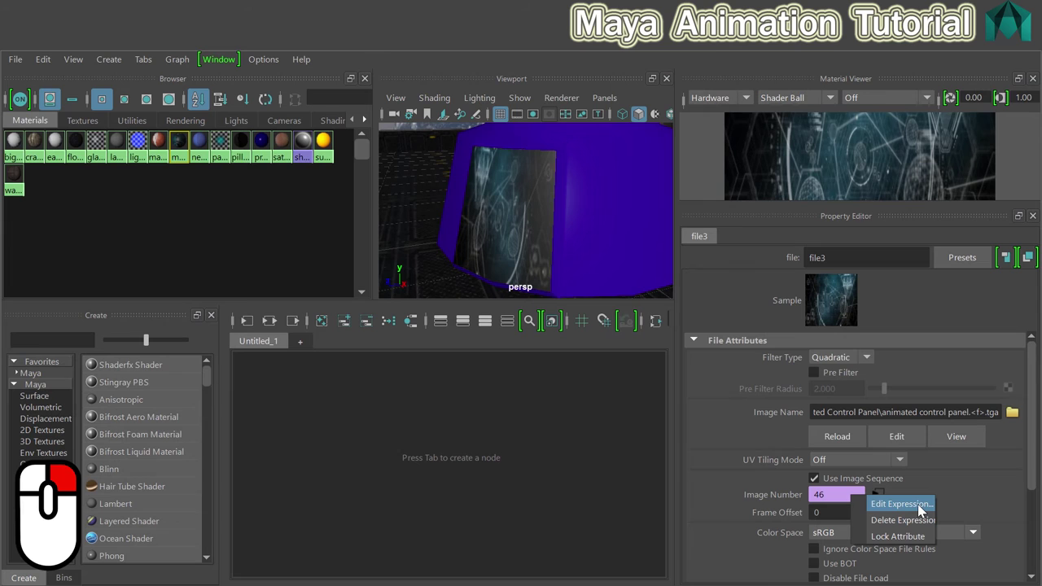
pyautogui.rightClick(917, 504)
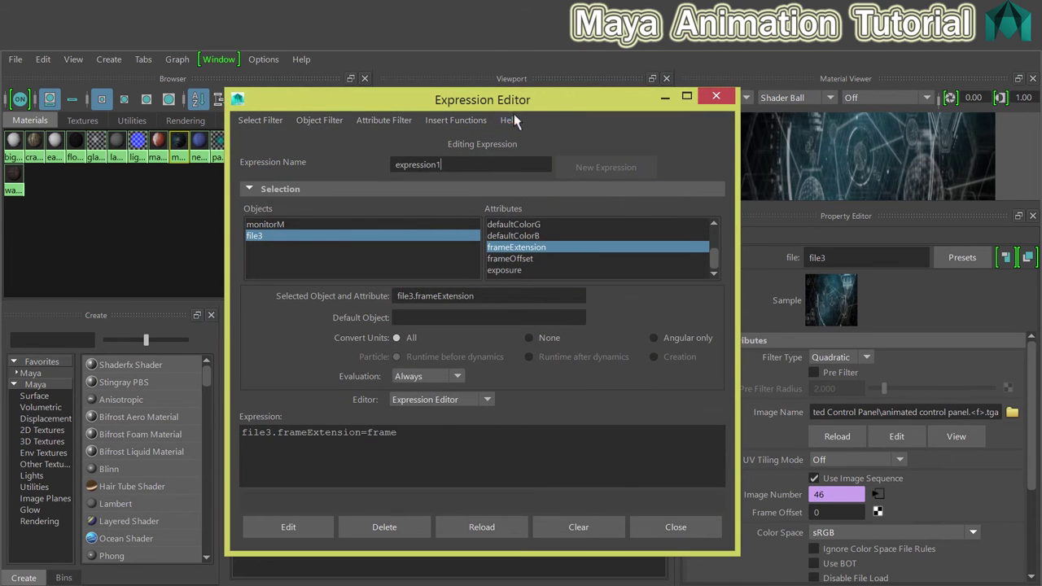
# Reposition the Expression Editor and change expression1 to file3.frameExtension=frame%58
pyautogui.moveTo(548, 109); pyautogui.dragTo(560, 92)
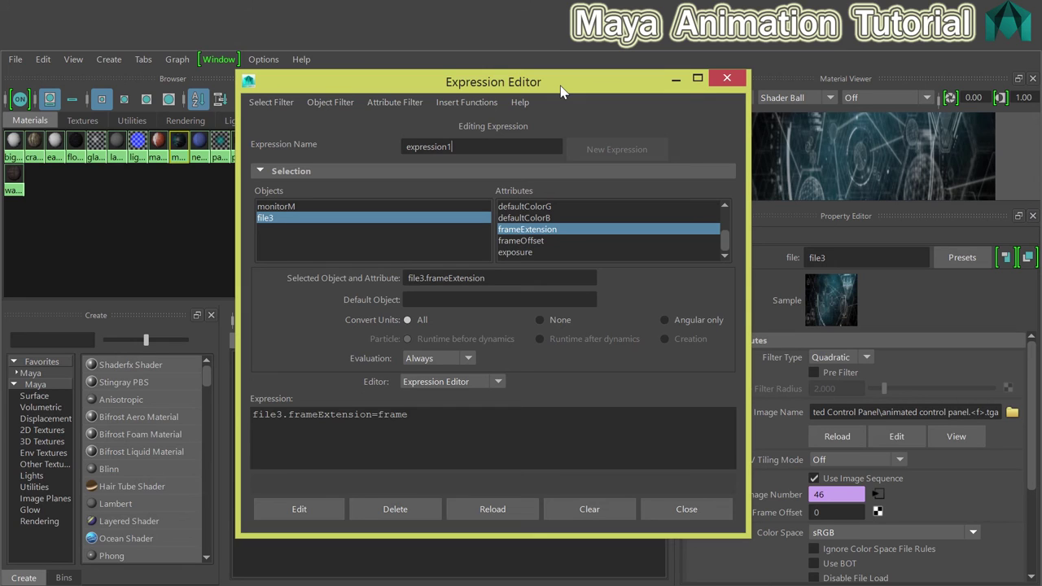
pyautogui.click(428, 417)
# Close the Expression Editor and play the timeline with Alt+V to watch the texture loop
pyautogui.click(727, 78)
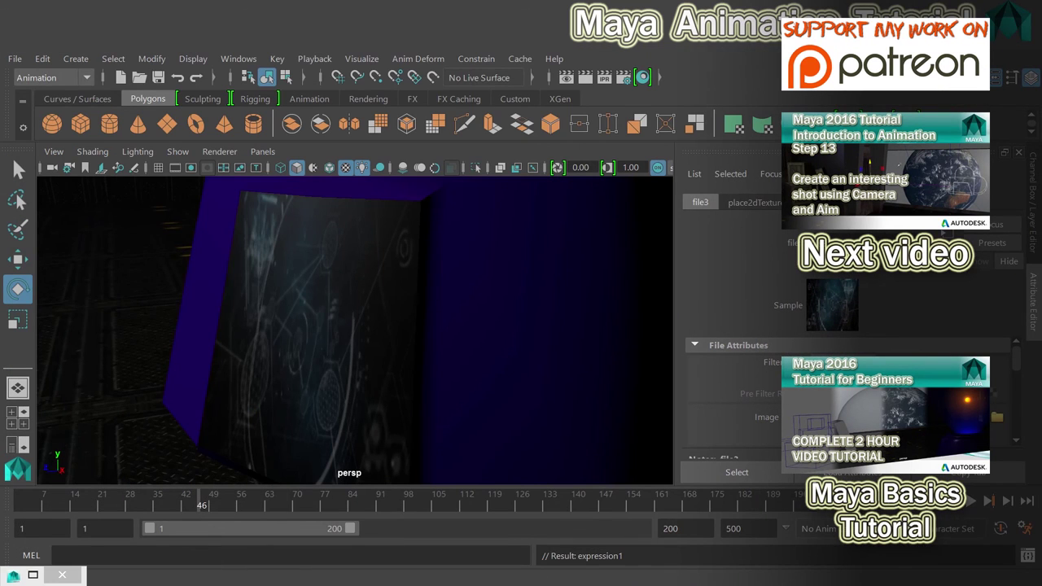
pyautogui.hotkey('alt', 'v')
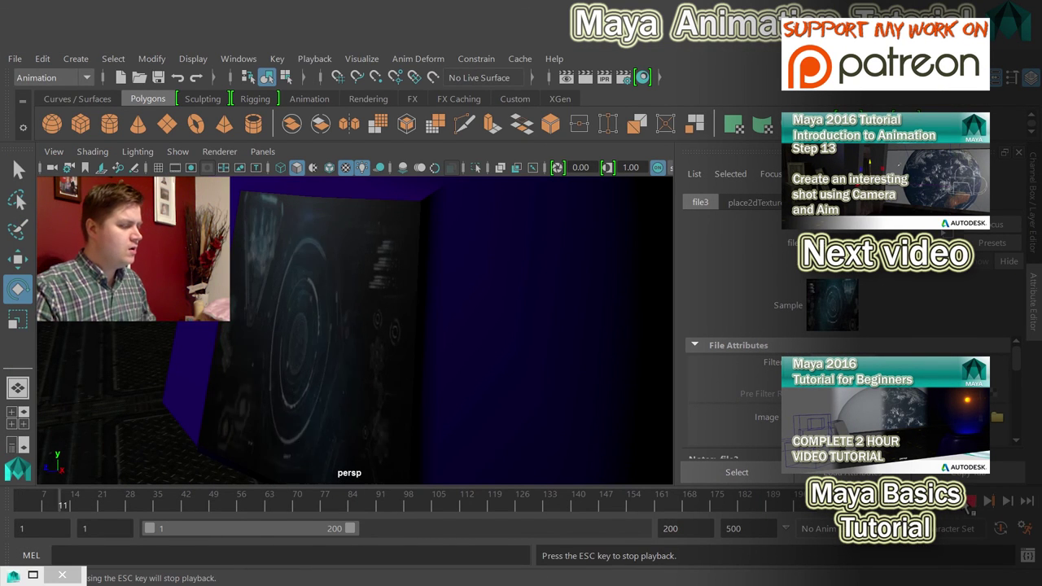